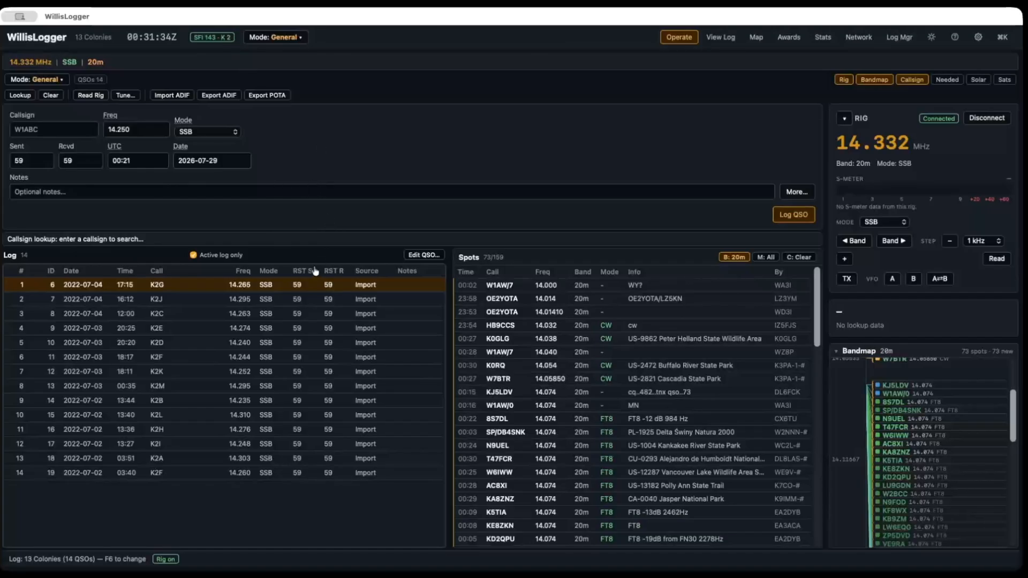
Step: Enter the callsign W1AW in the contact entry form to look up the station
{"action": "left_click", "coordinate": [54, 129]}
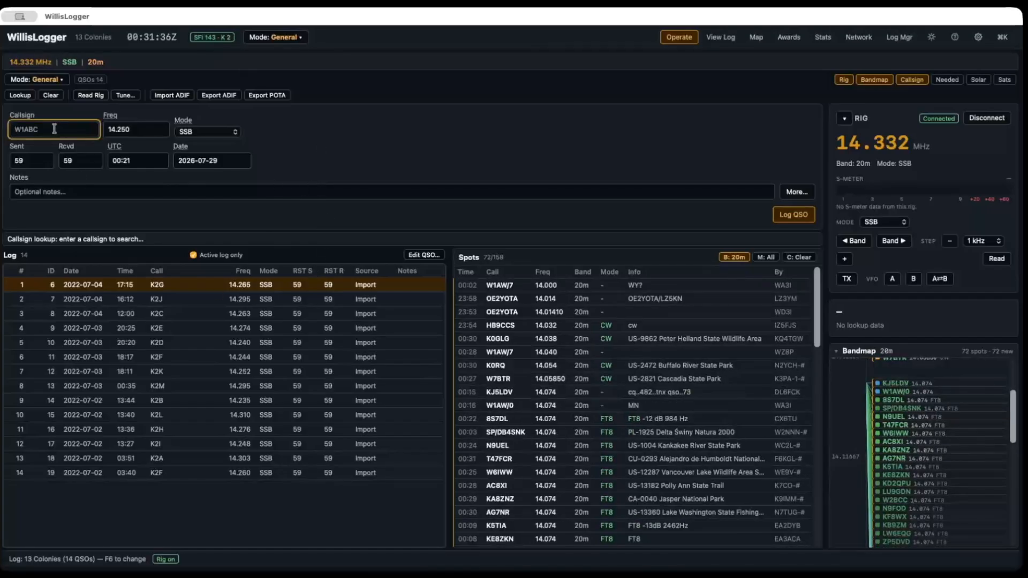
{"action": "type", "text": "W1AW"}
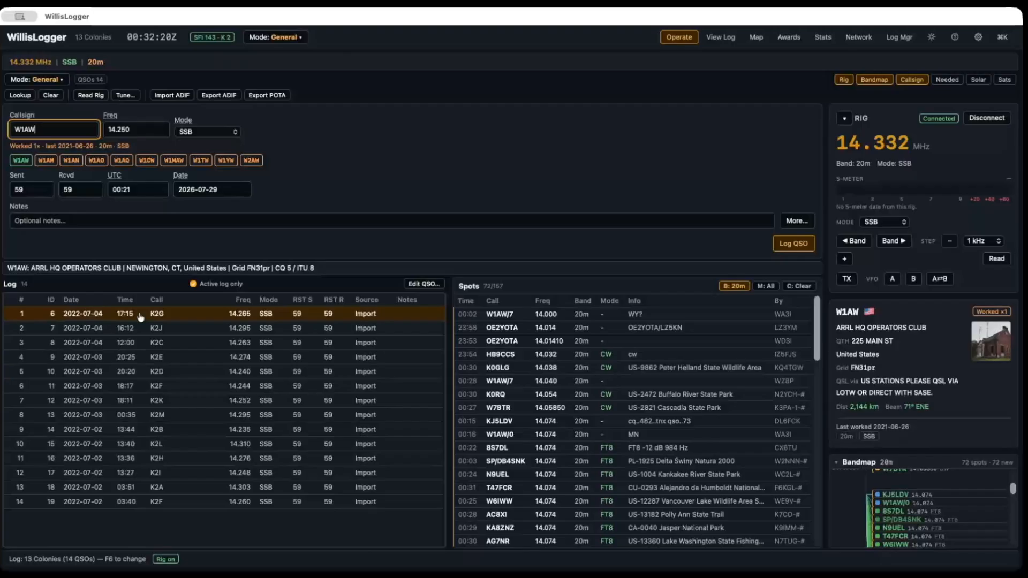
Step: View the command palette's navigation commands and the Log Manager's list of logs, closing each one again
{"action": "key", "text": "super+k"}
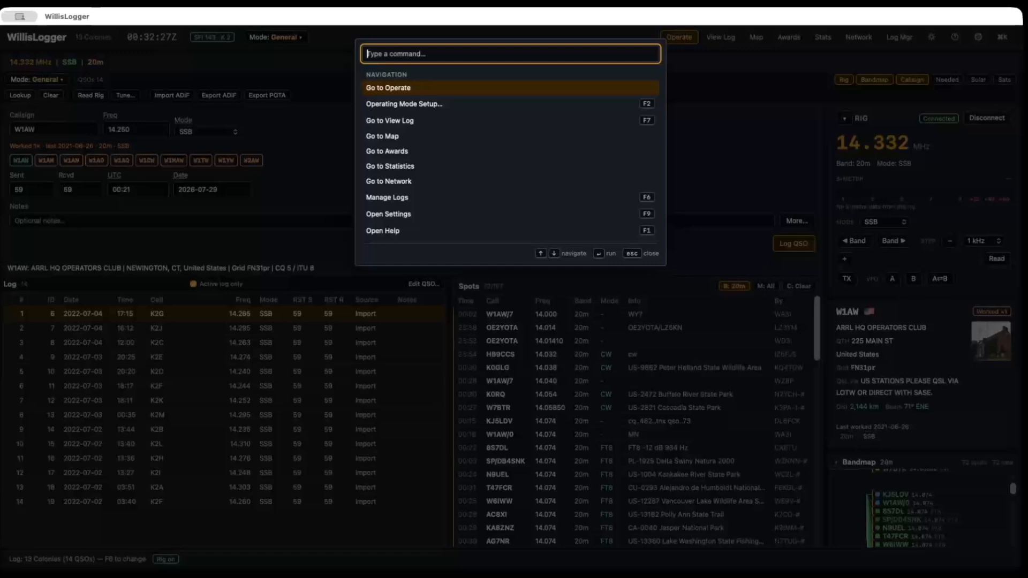
{"action": "key", "text": "Escape"}
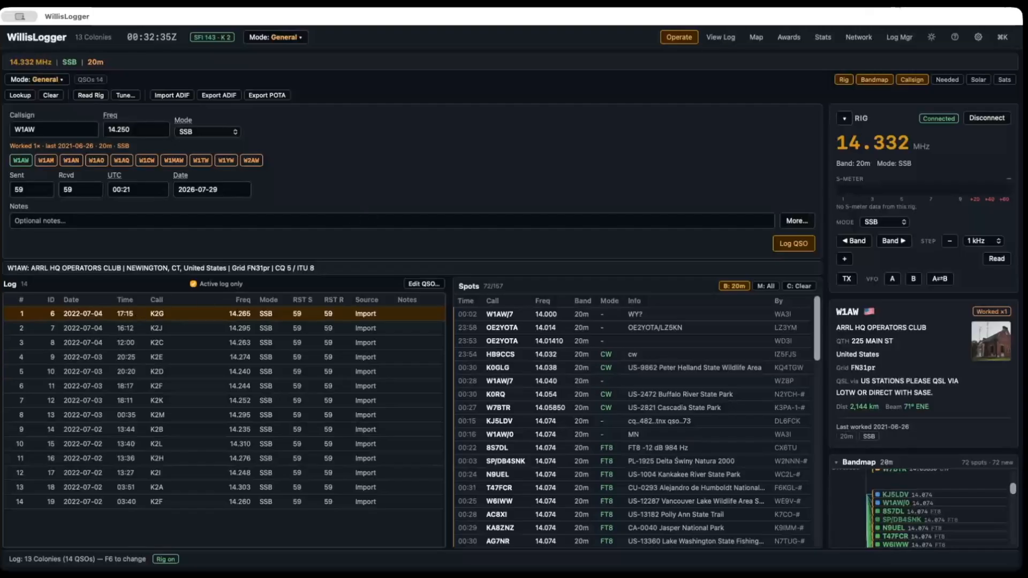
{"action": "left_click", "coordinate": [904, 43]}
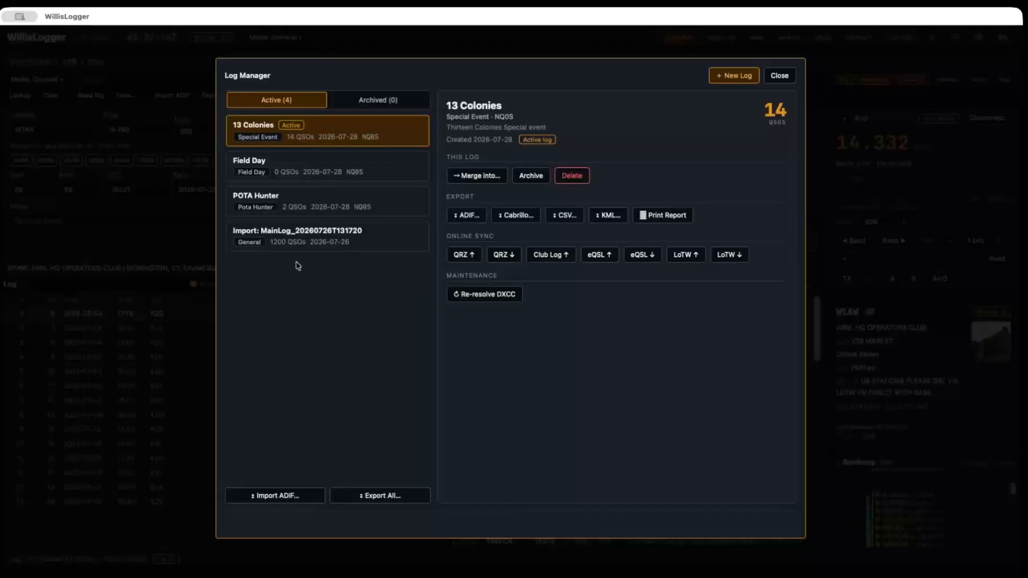
{"action": "left_click", "coordinate": [786, 75]}
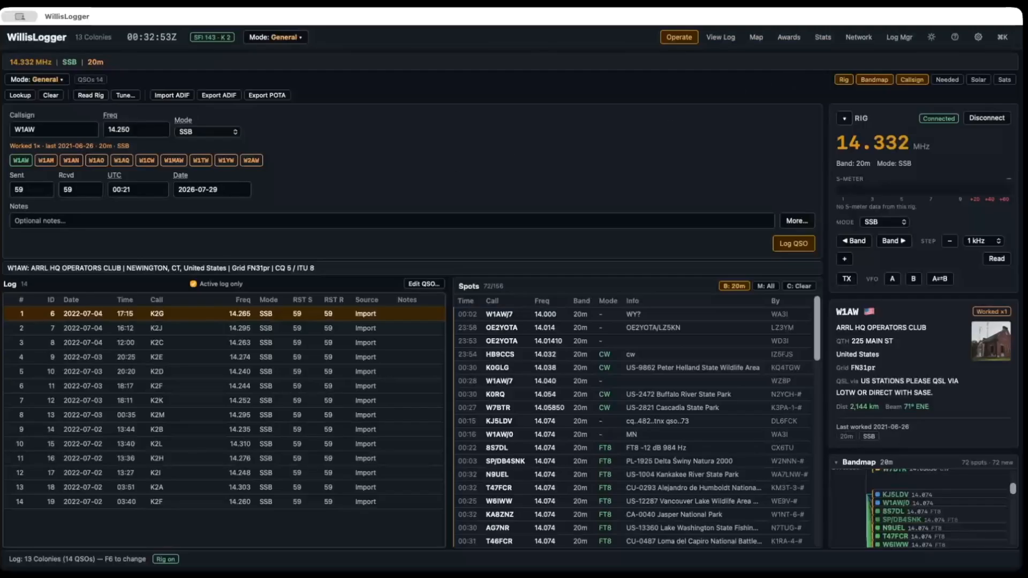
Step: Make the POTA Hunter log the active log in the Log Manager and close the manager
{"action": "left_click", "coordinate": [904, 37]}
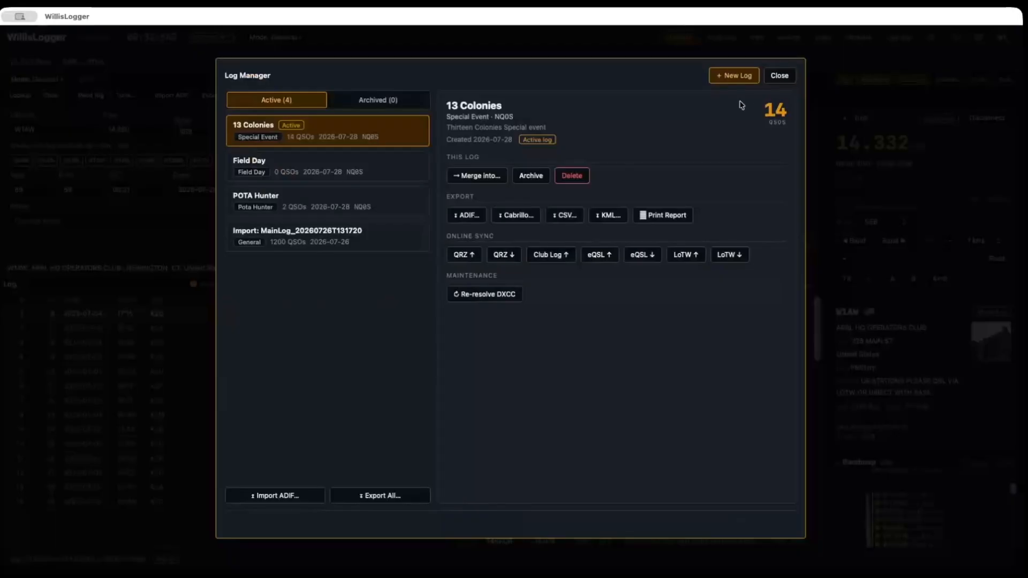
{"action": "left_click", "coordinate": [254, 194]}
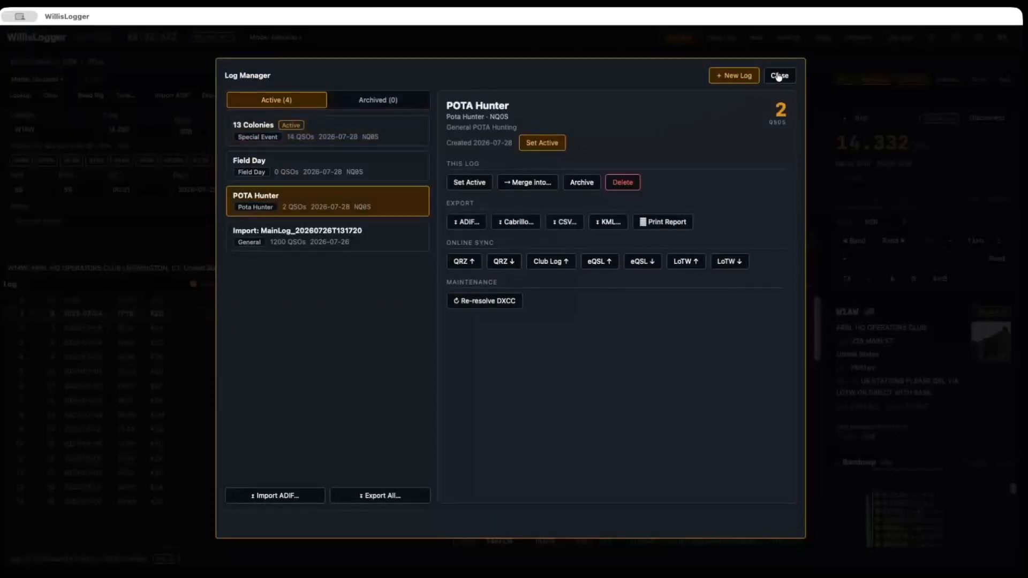
{"action": "left_click", "coordinate": [779, 76]}
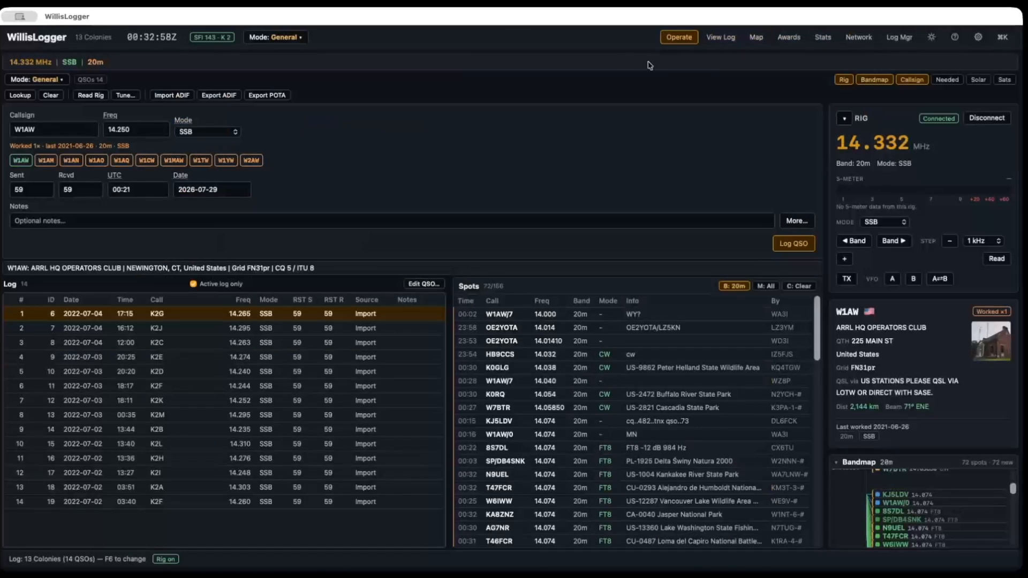
{"action": "left_click", "coordinate": [903, 37]}
{"action": "double_click", "coordinate": [354, 192]}
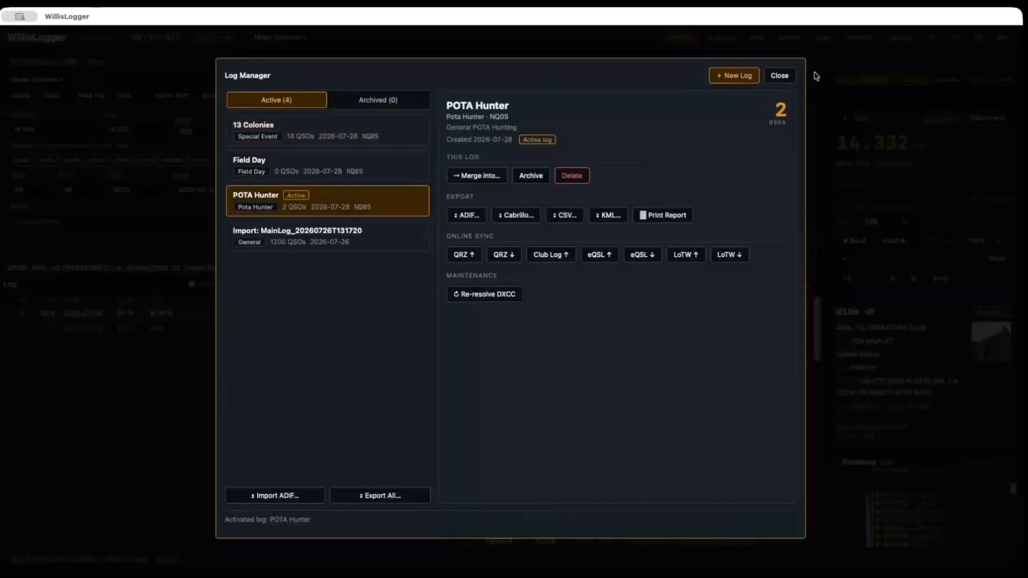
{"action": "left_click", "coordinate": [779, 75]}
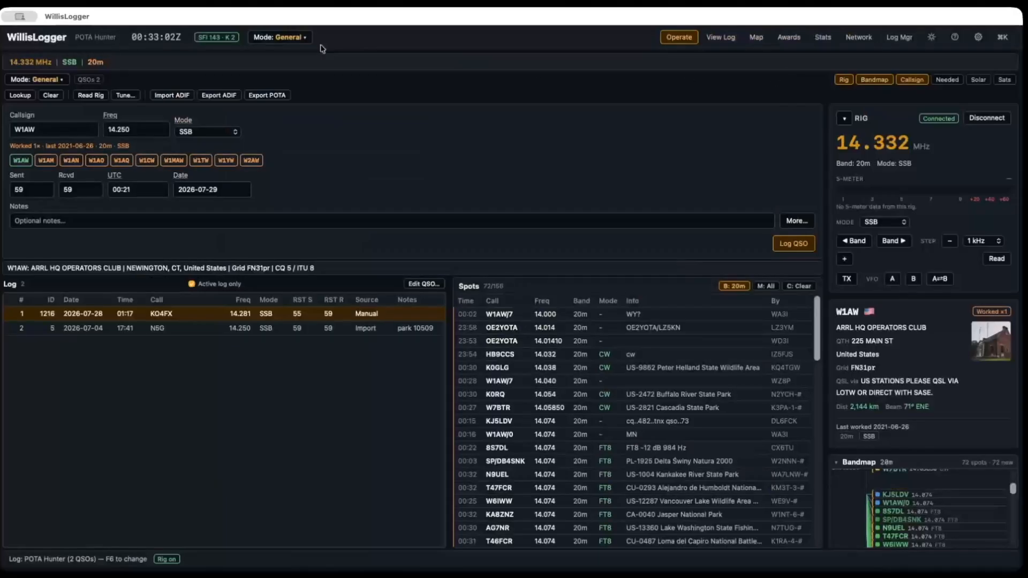
Step: Change the operating mode from General Logging to POTA Hunter and start logging
{"action": "left_click", "coordinate": [286, 38]}
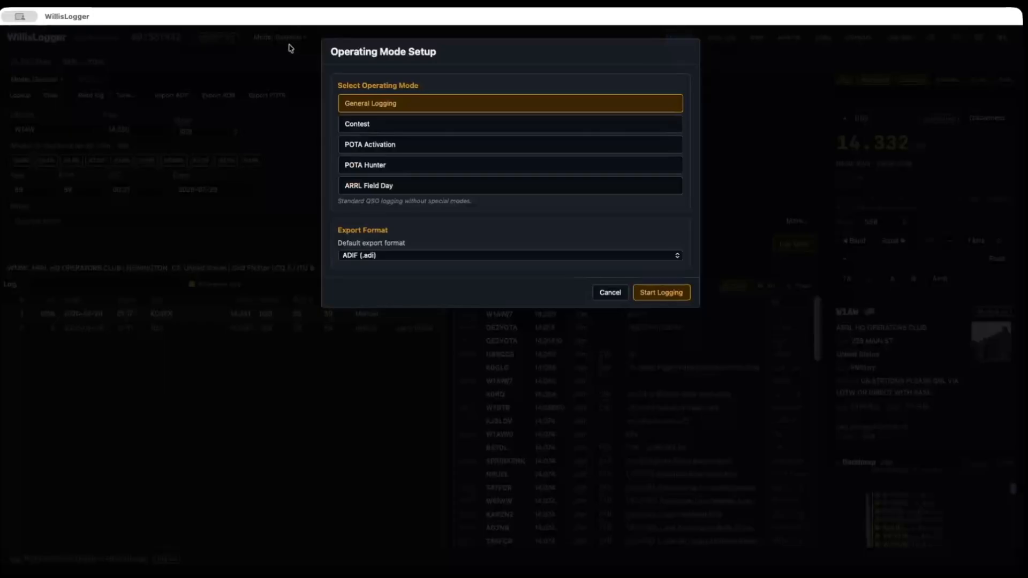
{"action": "left_click", "coordinate": [383, 166]}
{"action": "left_click", "coordinate": [661, 401]}
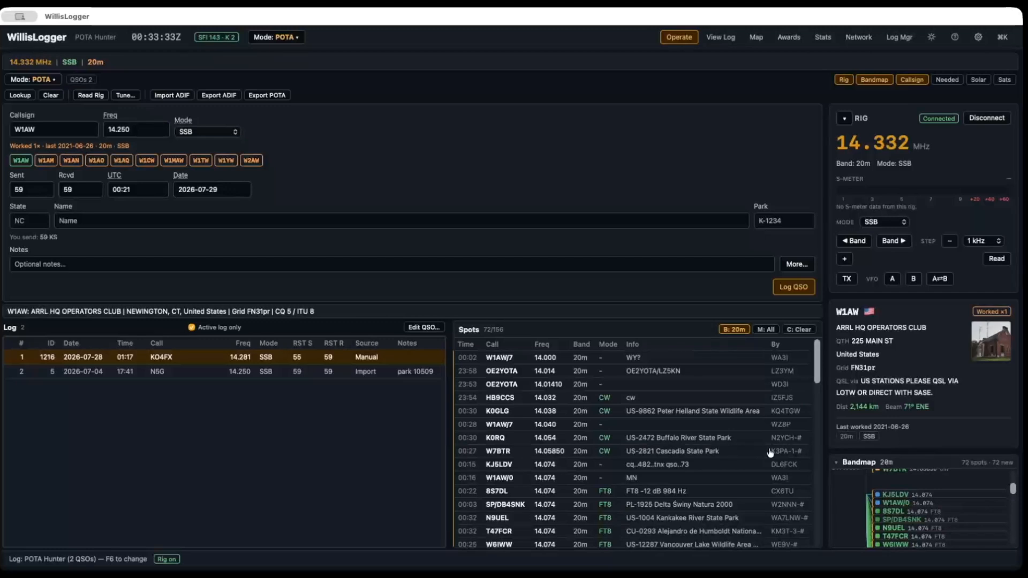
Step: Show the Needed panel in place of the Bandmap, expand it to check the needed contacts per band, and restore the Bandmap
{"action": "left_click", "coordinate": [947, 79]}
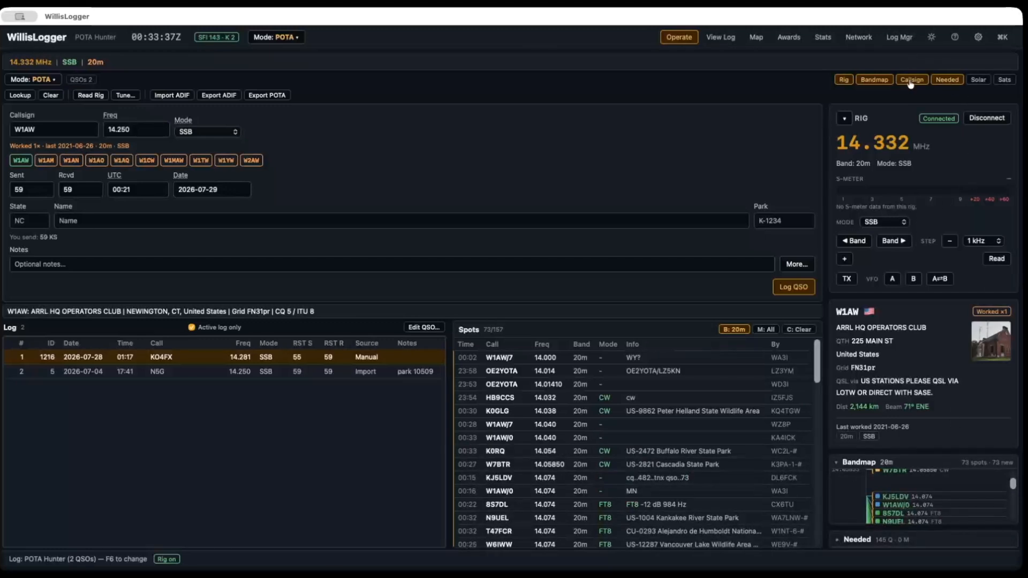
{"action": "left_click", "coordinate": [869, 82]}
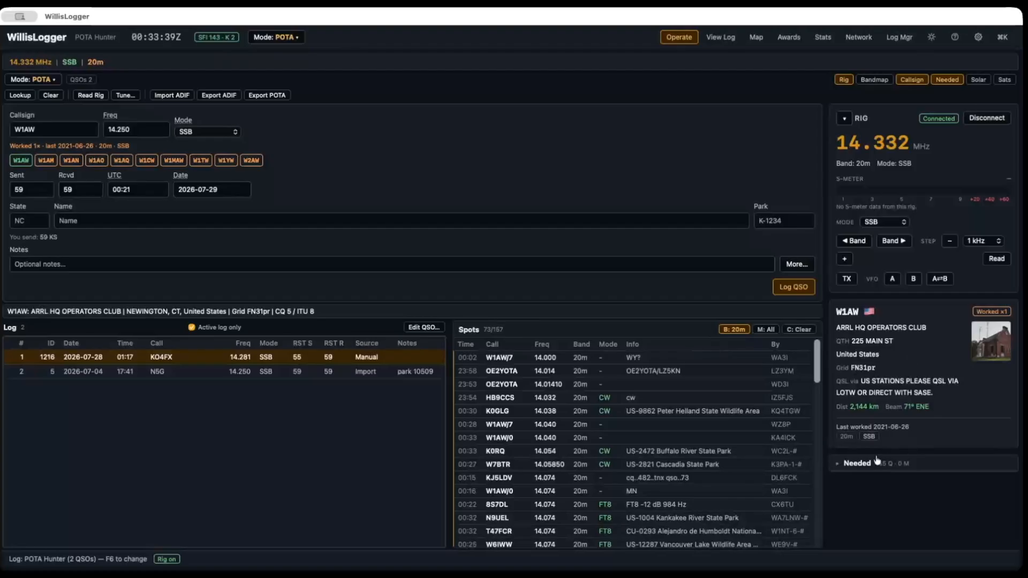
{"action": "left_click", "coordinate": [852, 463]}
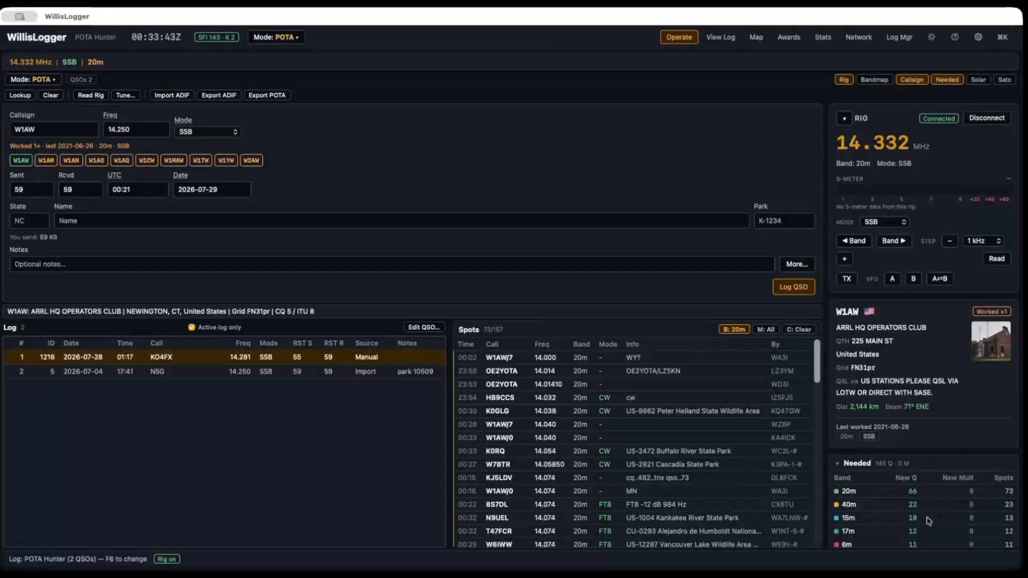
{"action": "left_click", "coordinate": [881, 80]}
{"action": "left_click", "coordinate": [949, 80]}
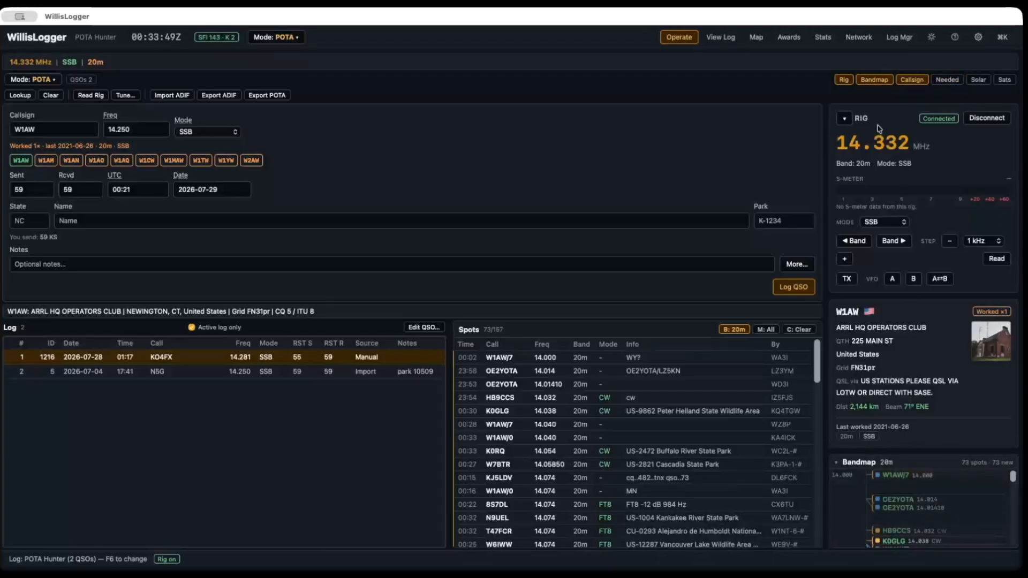
Step: Hide the Callsign panel and tune to the 14.038 MHz CW spot at US-9862 Peter Helland State Wildlife Area
{"action": "left_click", "coordinate": [922, 80]}
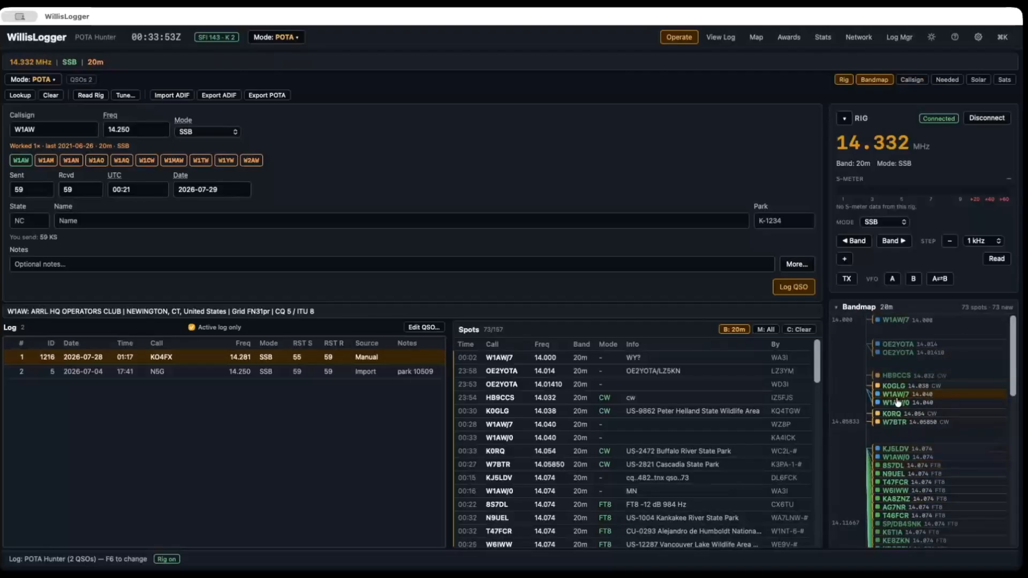
{"action": "left_click", "coordinate": [501, 416]}
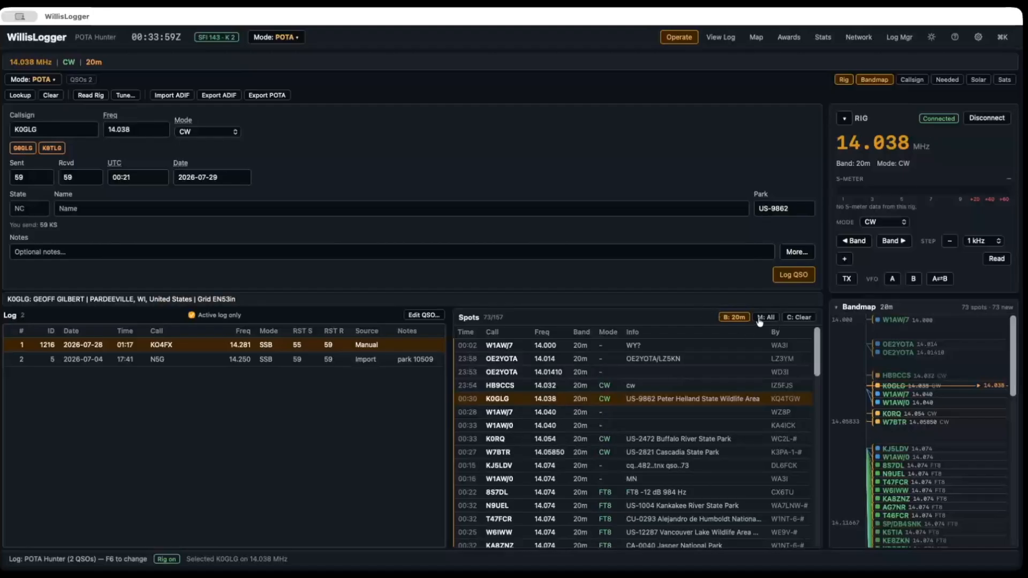
Step: Cycle the Spots list's band filter through the individual bands until it is set to All
{"action": "left_click", "coordinate": [734, 318]}
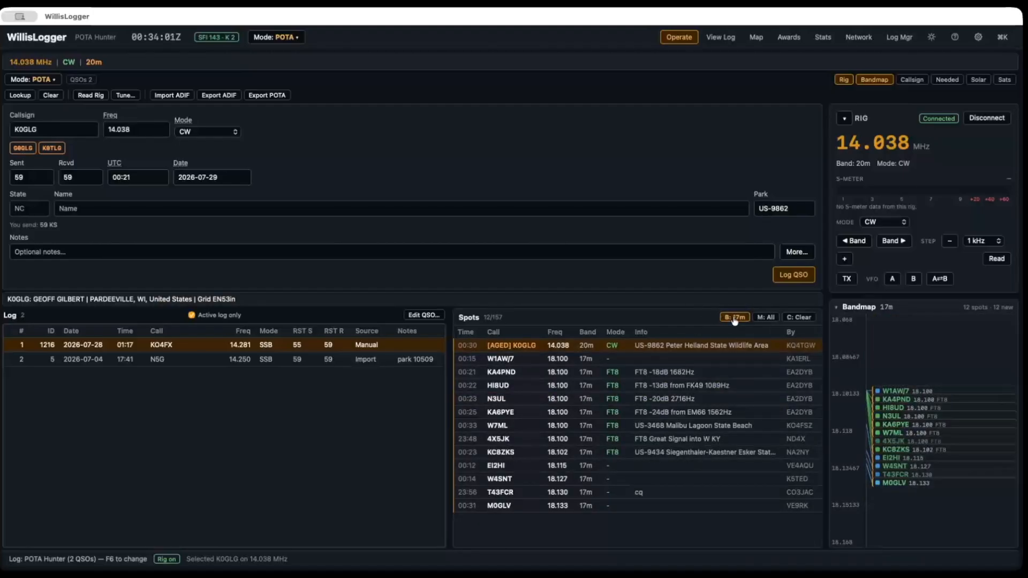
{"action": "left_click", "coordinate": [735, 319]}
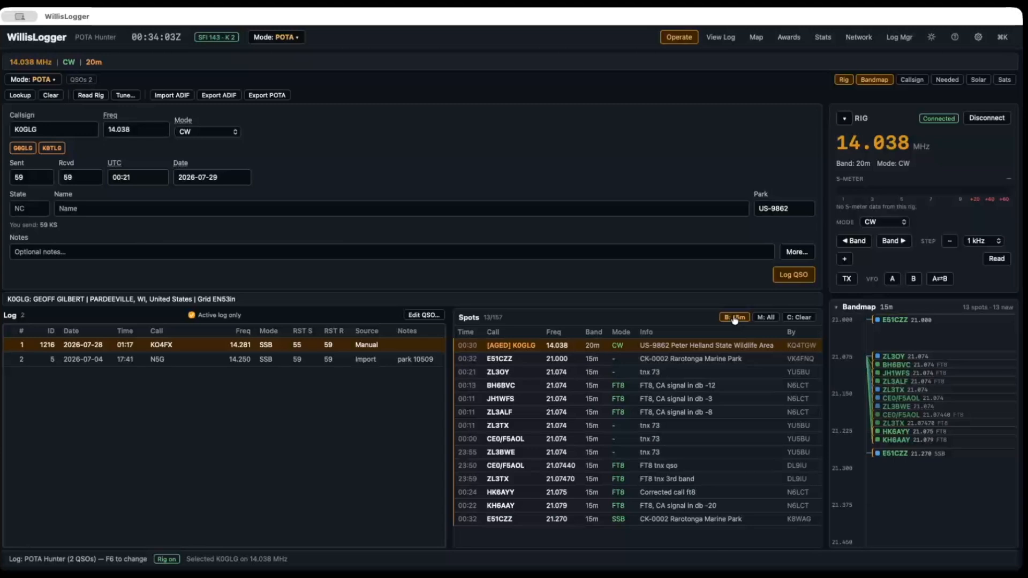
{"action": "left_click", "coordinate": [734, 318]}
{"action": "left_click", "coordinate": [735, 318]}
{"action": "left_click", "coordinate": [735, 318]}
{"action": "left_click", "coordinate": [737, 319]}
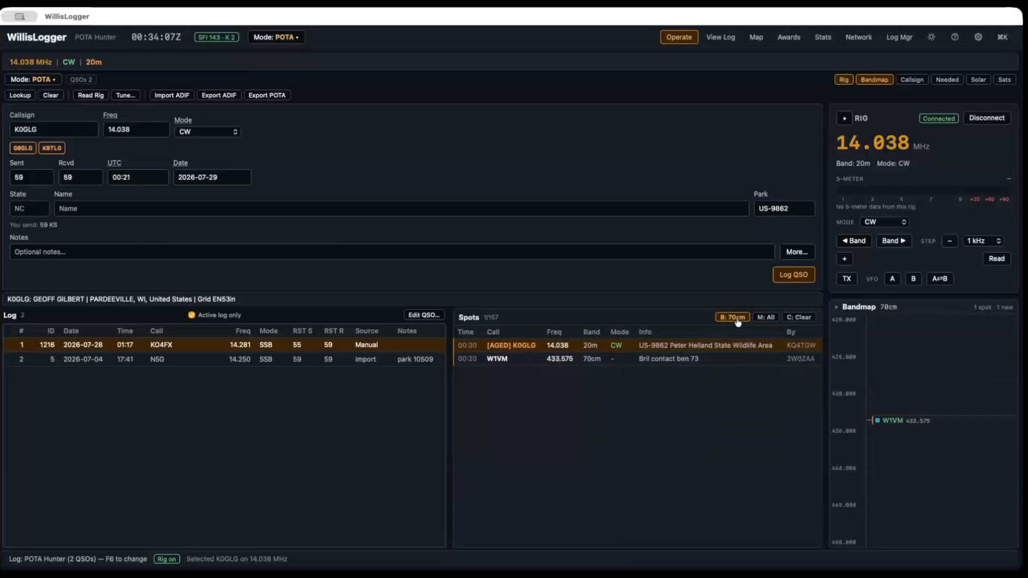
{"action": "left_click", "coordinate": [737, 318]}
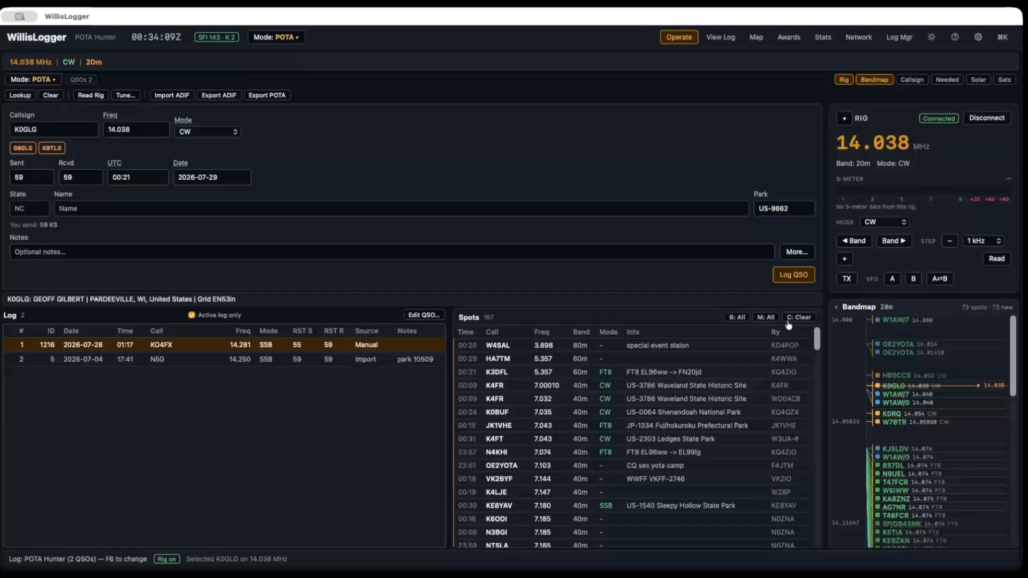
Step: Filter the spots to SSB mode and tune to the 7.245 MHz spot at park US-10285
{"action": "left_click", "coordinate": [766, 321]}
{"action": "left_click", "coordinate": [763, 320]}
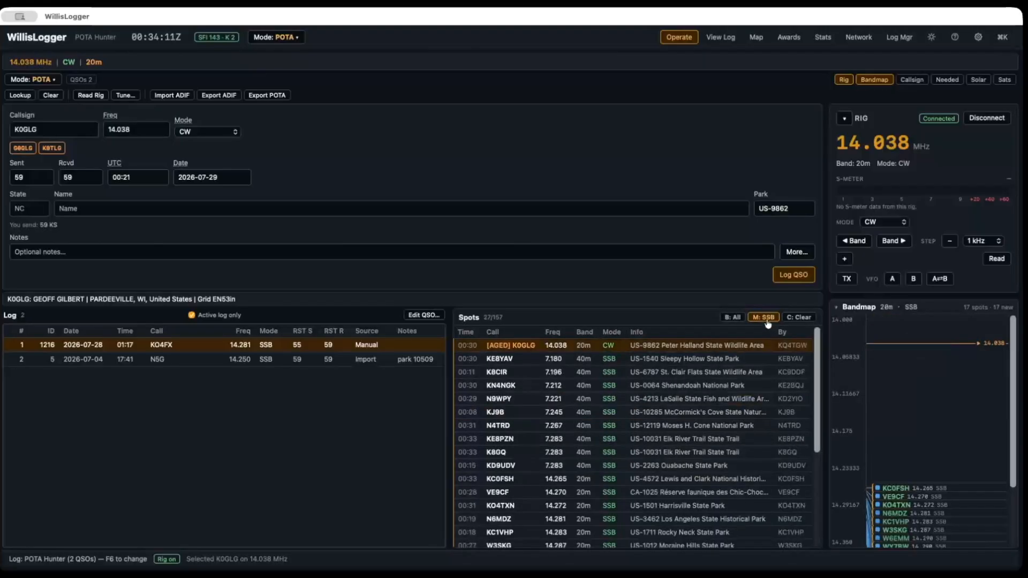
{"action": "left_click", "coordinate": [496, 412]}
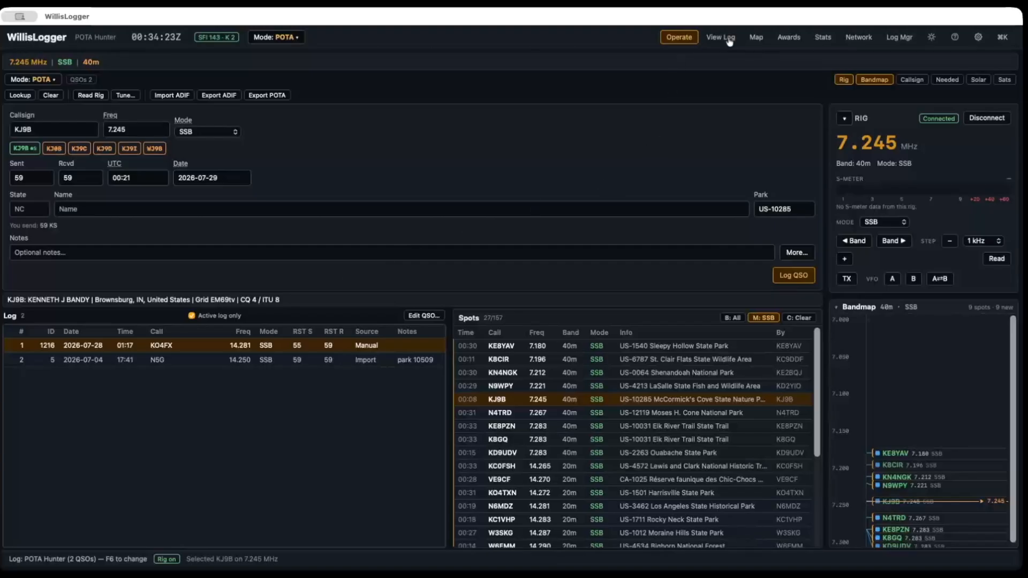
Step: View the contacts and spots on the world map, turning the active-log-only filter off and back on
{"action": "left_click", "coordinate": [755, 38]}
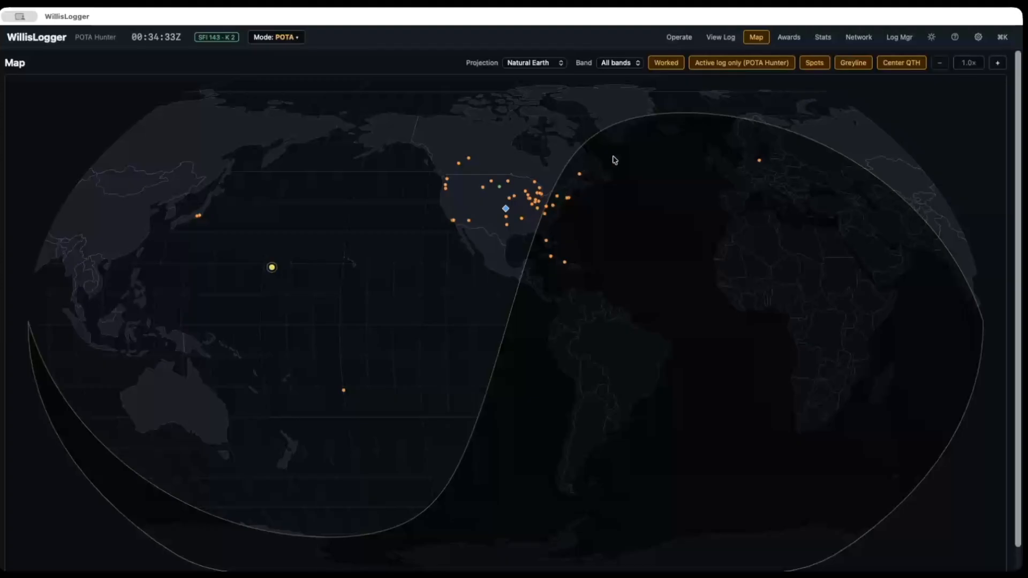
{"action": "left_click", "coordinate": [736, 65]}
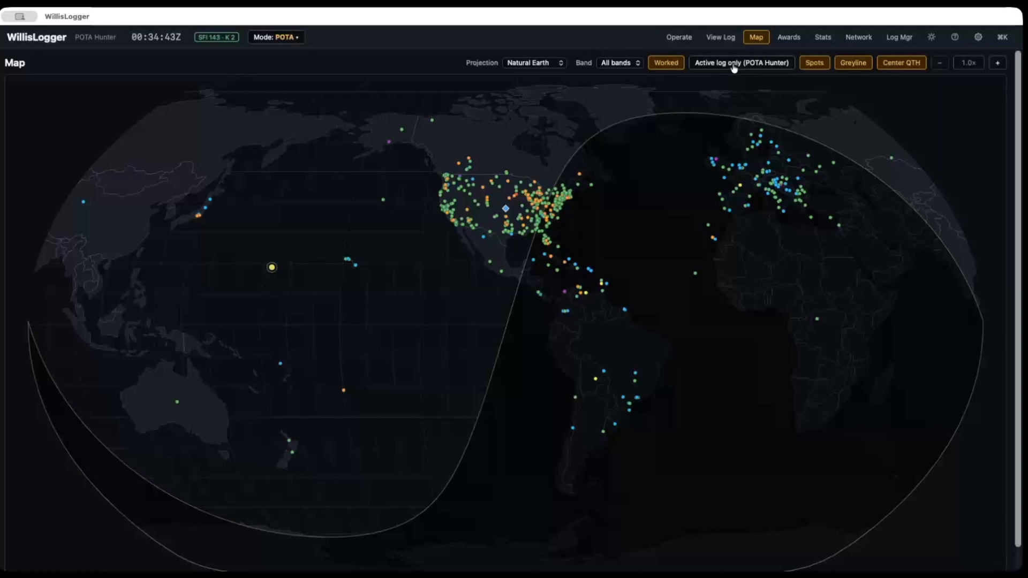
{"action": "left_click", "coordinate": [733, 65]}
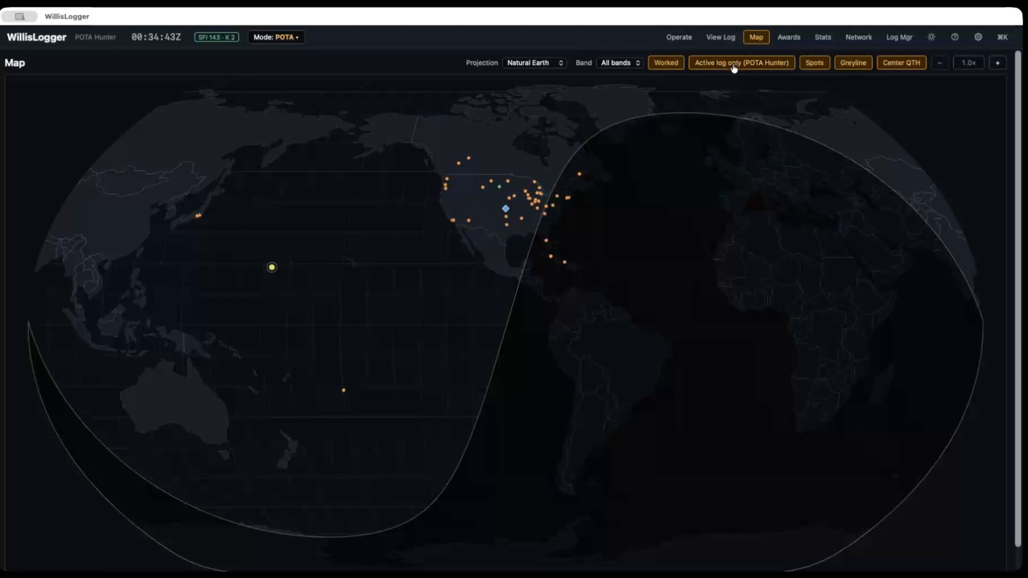
Step: Look through the Awards, Statistics and Multi-Op Network pages
{"action": "left_click", "coordinate": [790, 39]}
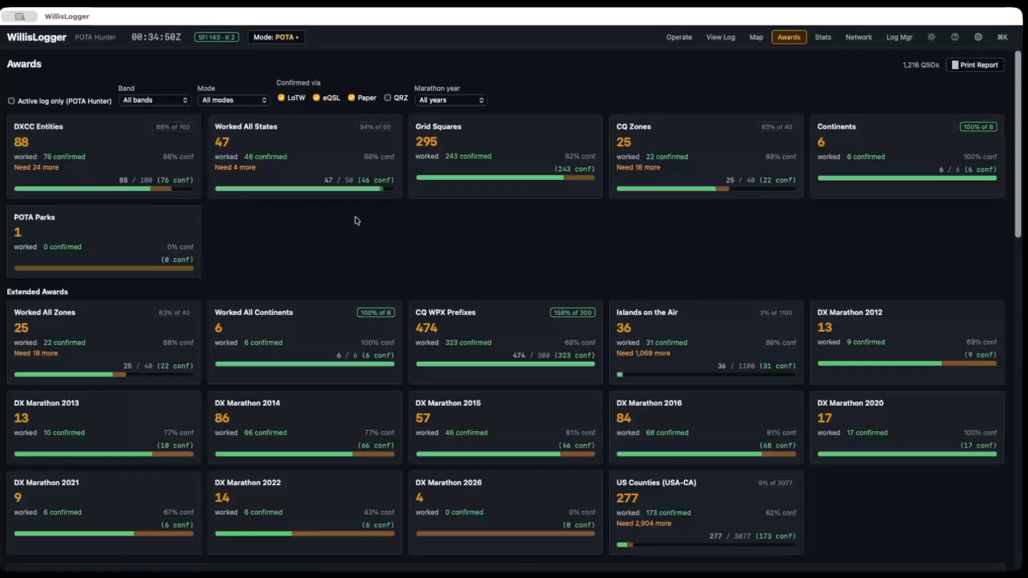
{"action": "left_click", "coordinate": [825, 42]}
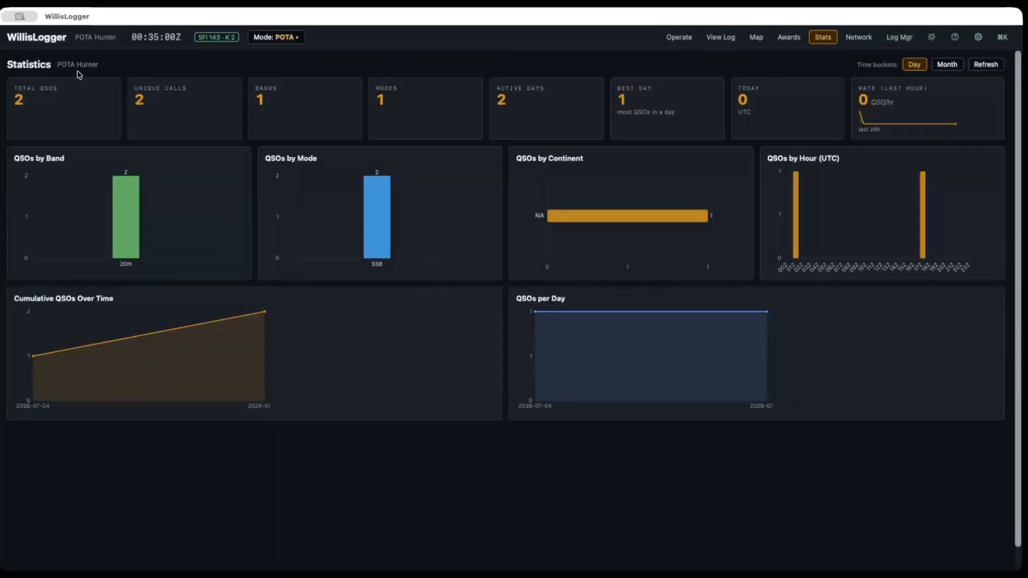
{"action": "left_click", "coordinate": [858, 38]}
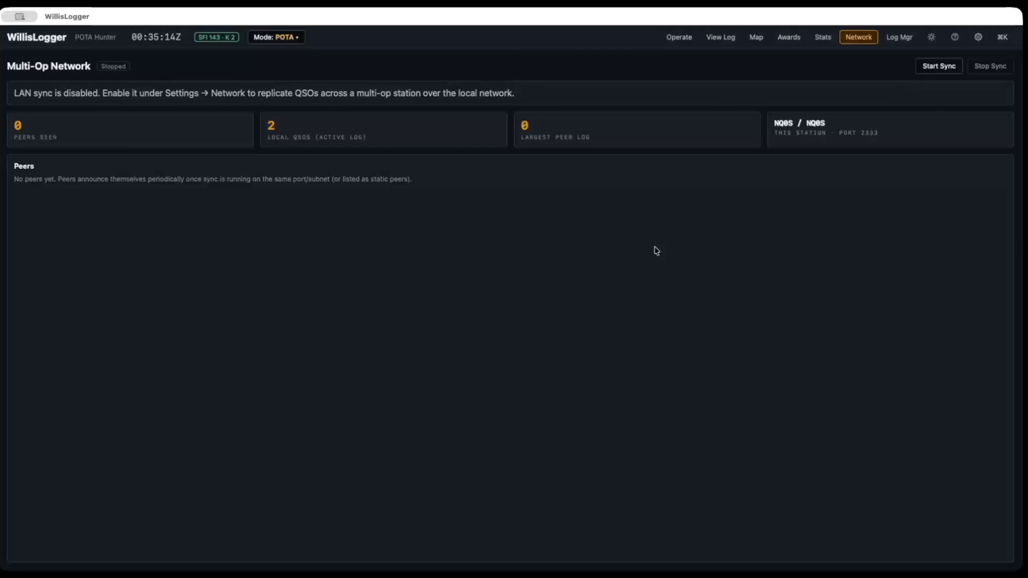
Step: Return to the Operate page and review the available logs in the Log Manager, closing it without changes
{"action": "left_click", "coordinate": [667, 38]}
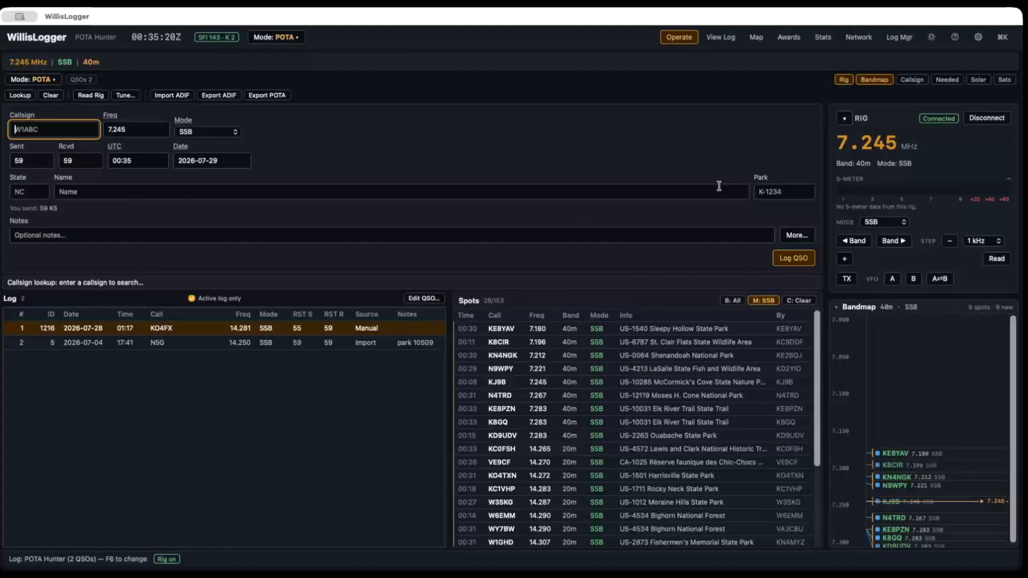
{"action": "left_click", "coordinate": [903, 38]}
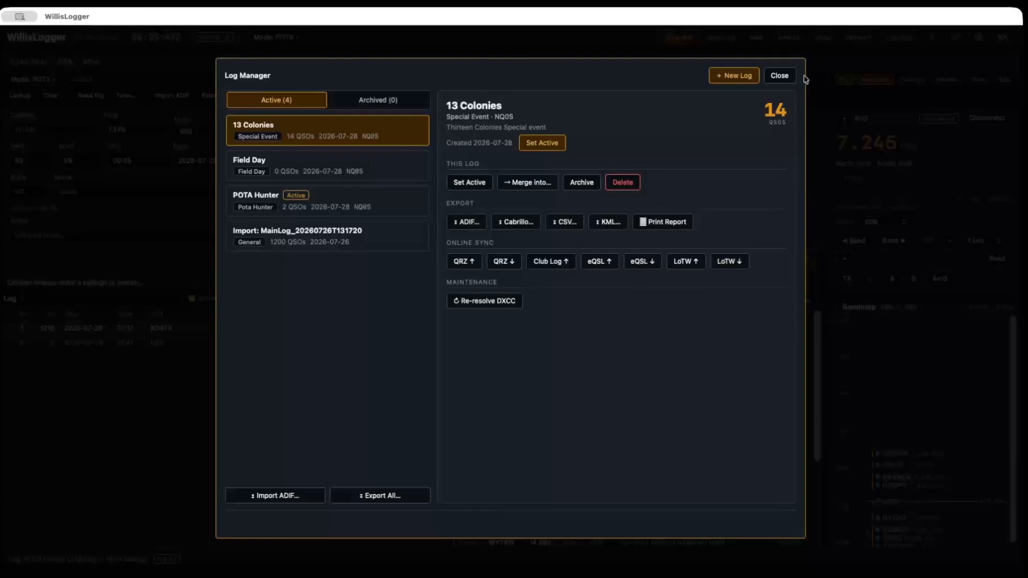
{"action": "left_click", "coordinate": [781, 77]}
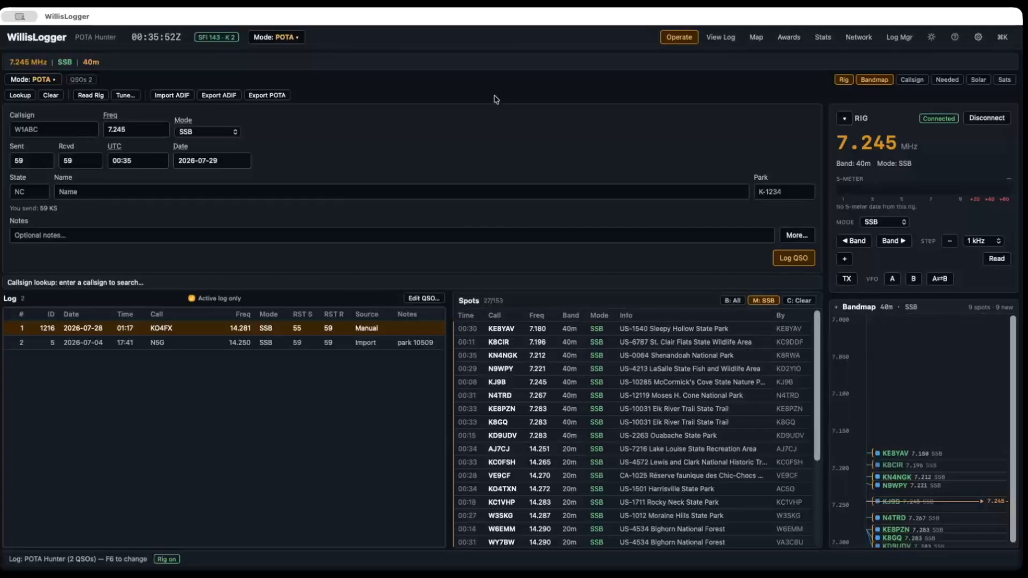
Step: Review the Contest operating mode setup and its list of predefined contest definitions, closing the setup without starting a contest
{"action": "left_click", "coordinate": [284, 39]}
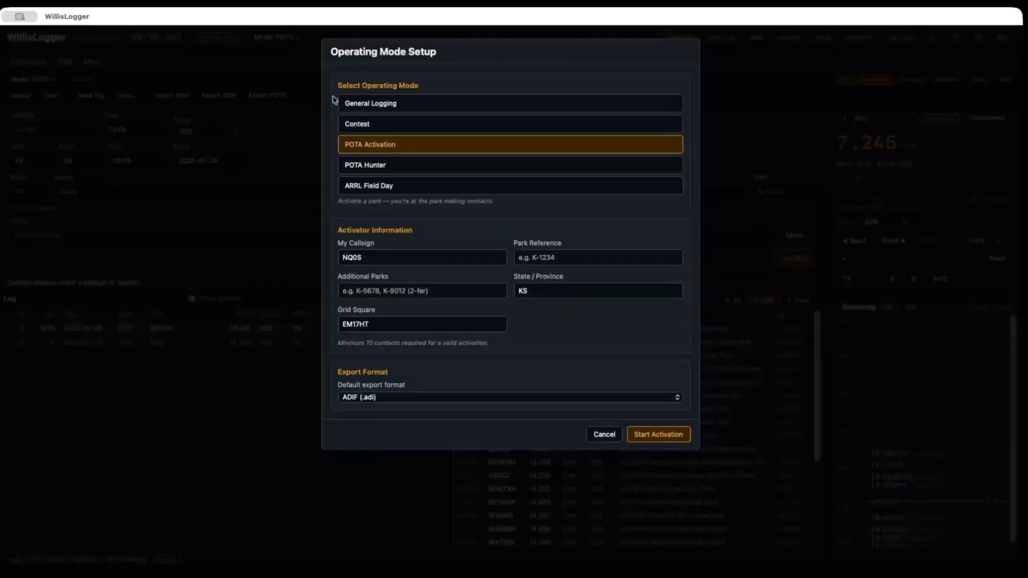
{"action": "left_click", "coordinate": [381, 126]}
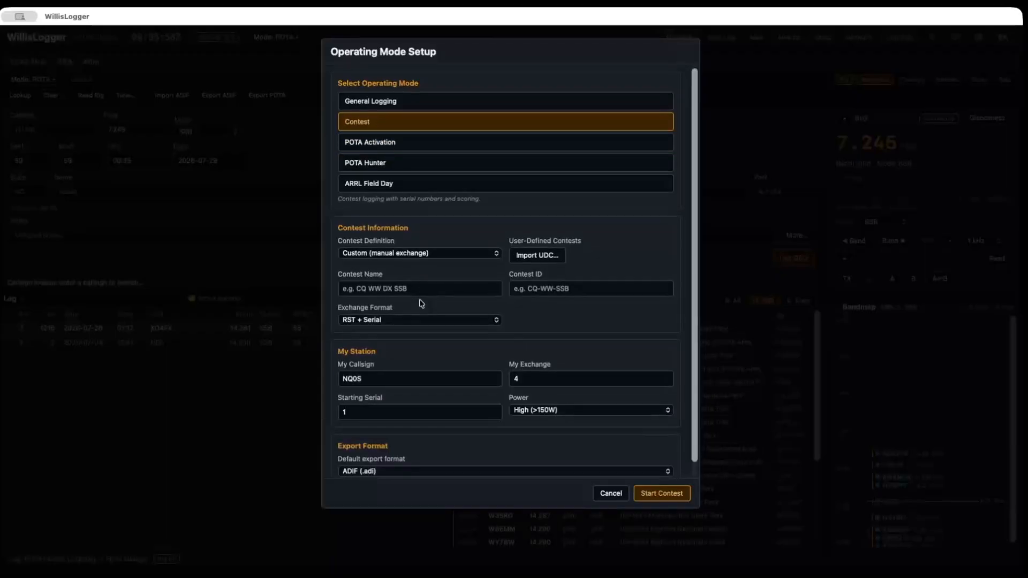
{"action": "scroll", "coordinate": [422, 303], "scroll_direction": "down", "scroll_amount": 1}
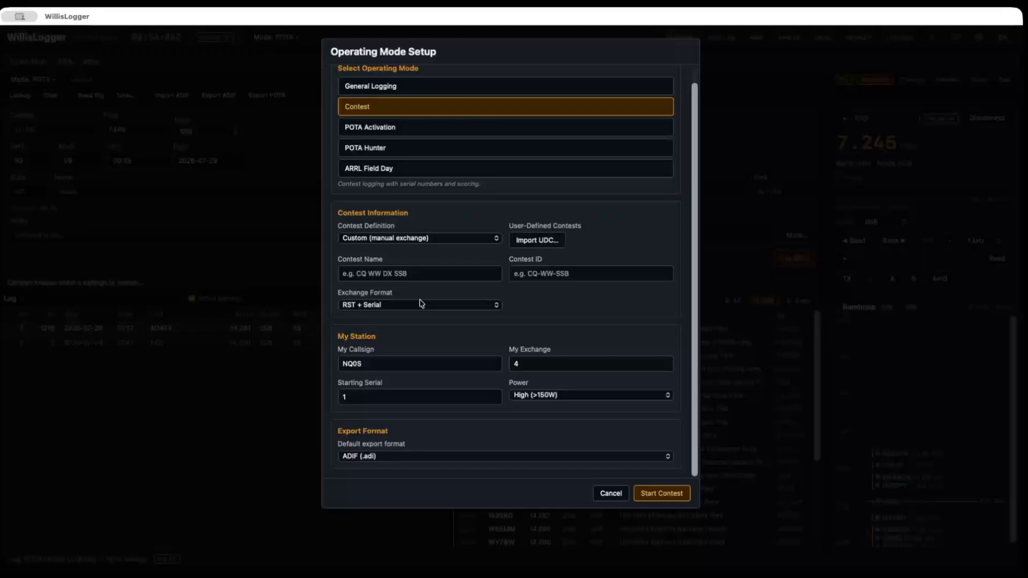
{"action": "left_click", "coordinate": [421, 273]}
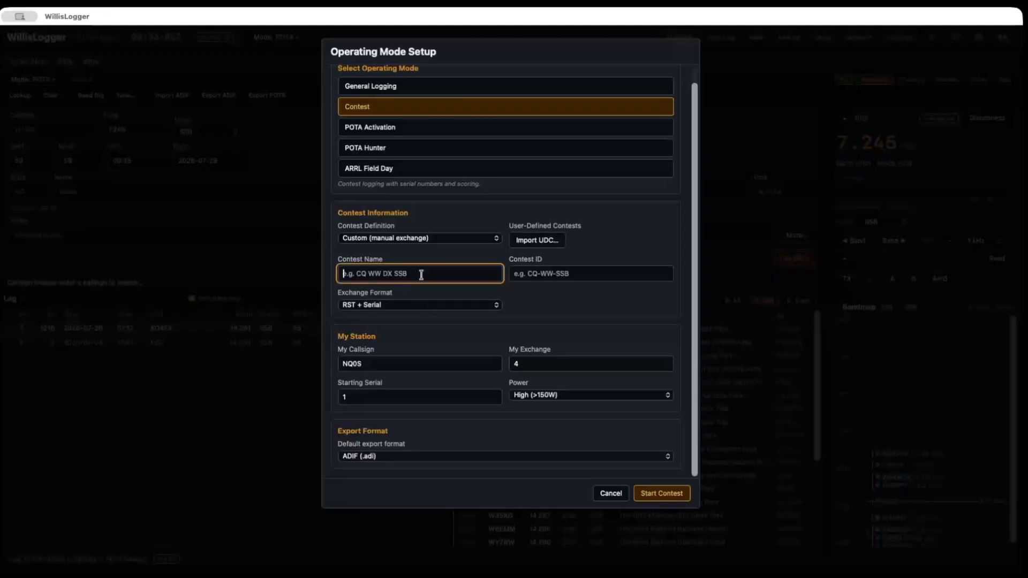
{"action": "left_click", "coordinate": [450, 242]}
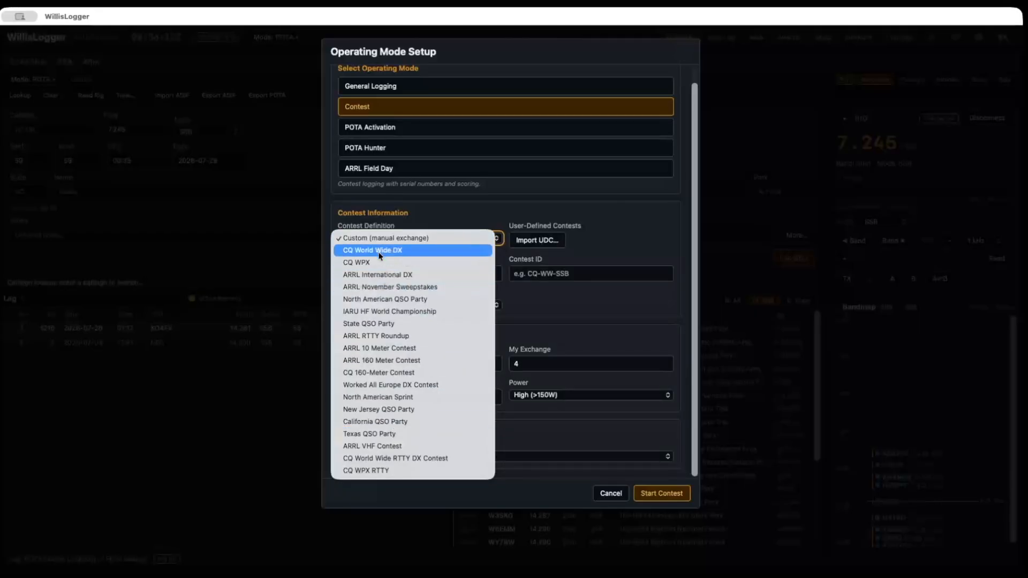
{"action": "left_click", "coordinate": [640, 220]}
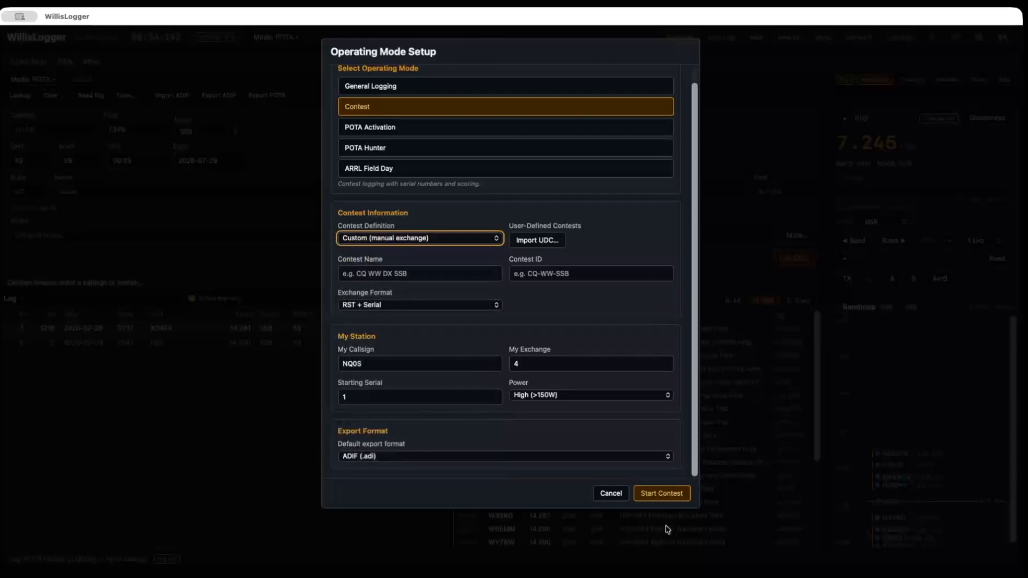
{"action": "left_click", "coordinate": [613, 494]}
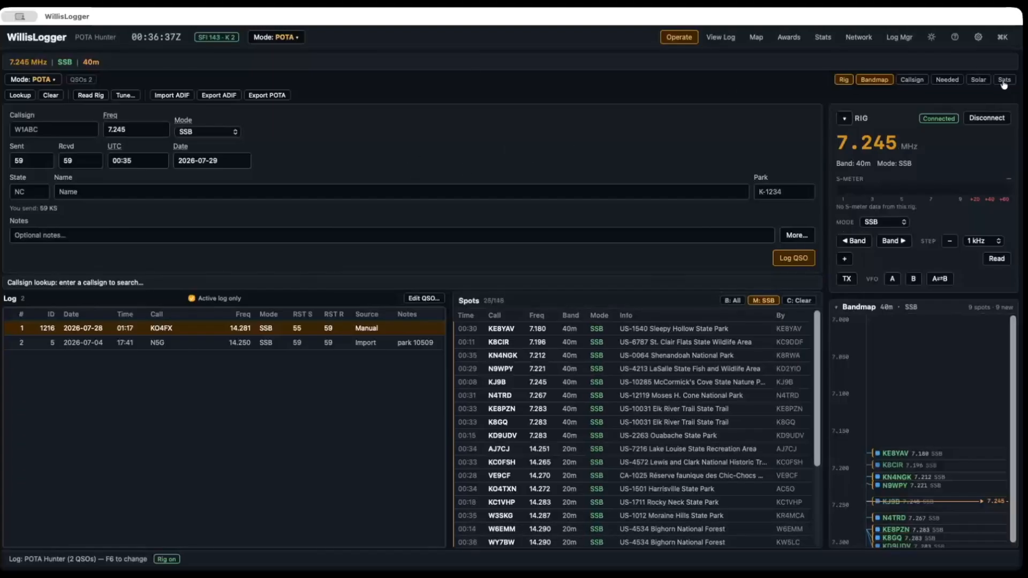
Step: View the solar band conditions and the satellite passes one after the other on the Operate page, hiding each again
{"action": "left_click", "coordinate": [979, 79]}
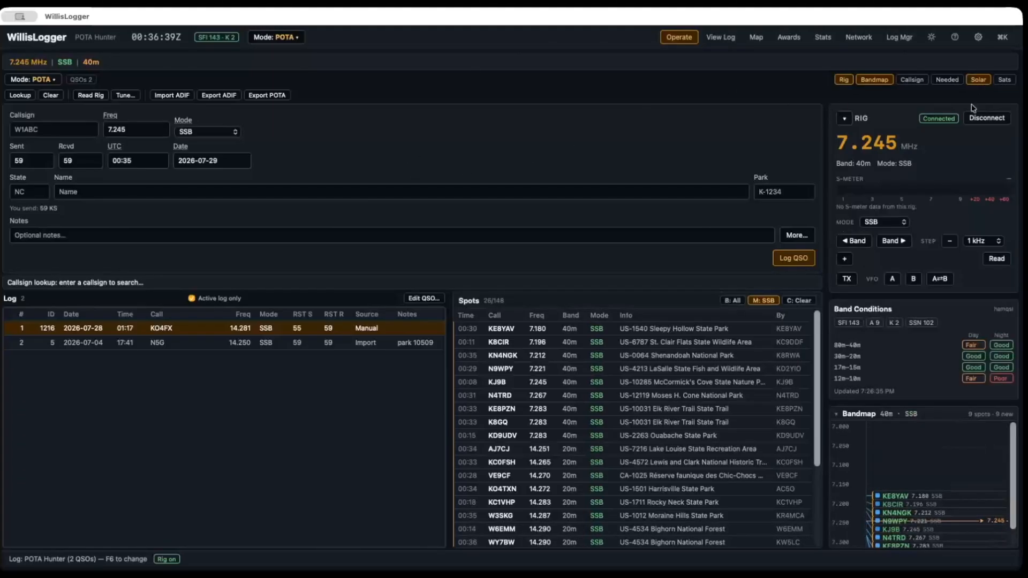
{"action": "left_click", "coordinate": [983, 81]}
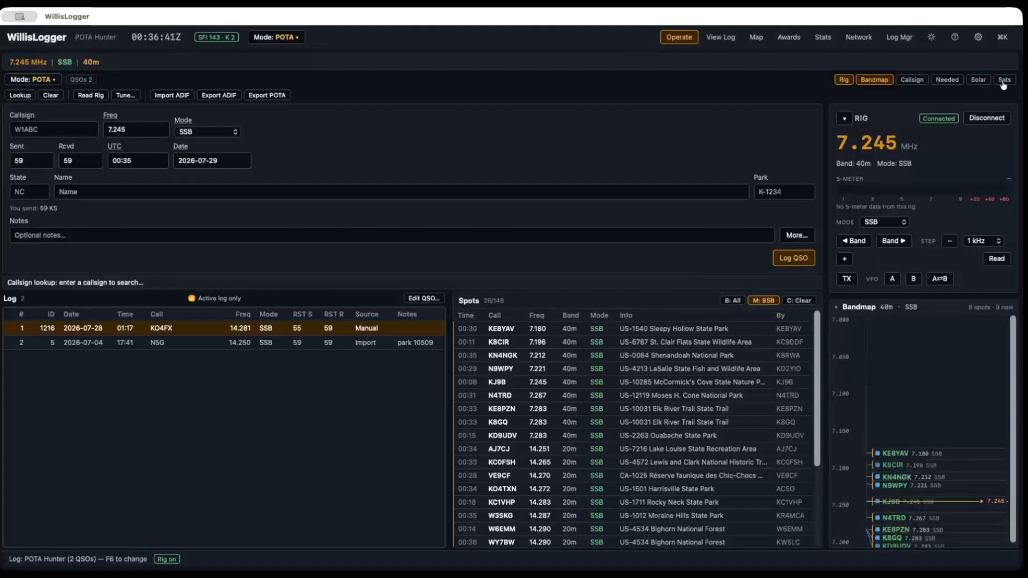
{"action": "left_click", "coordinate": [1003, 81]}
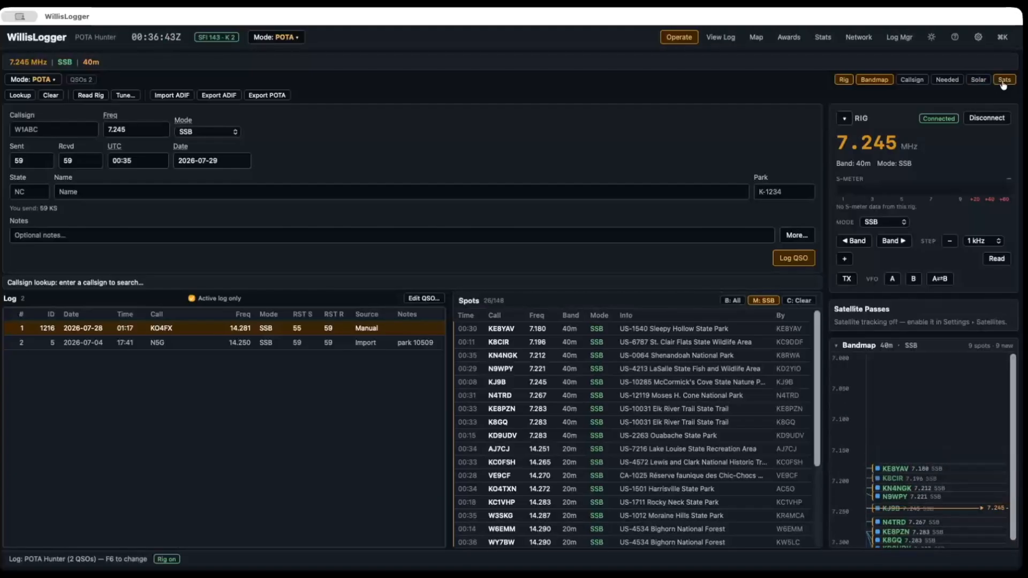
{"action": "left_click", "coordinate": [1002, 81]}
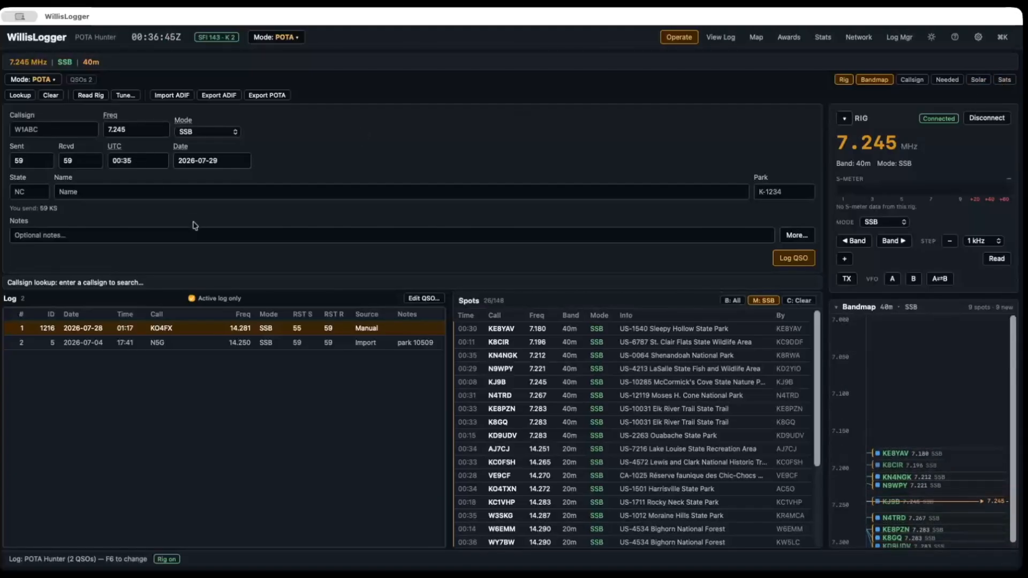